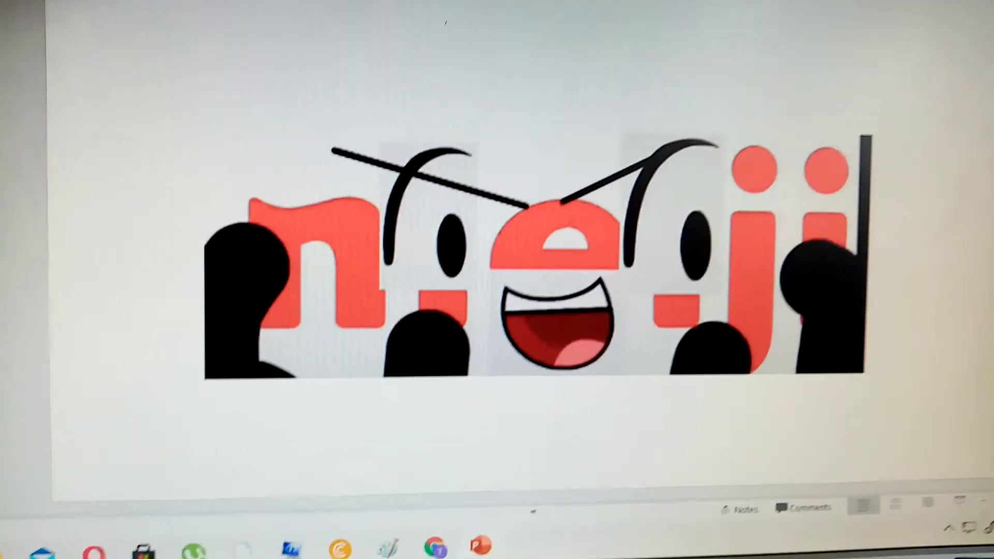
Advance from the smiling meiji logo slide to the '5 MINUTES LATER' title card
{"action": "key", "text": "Right"}
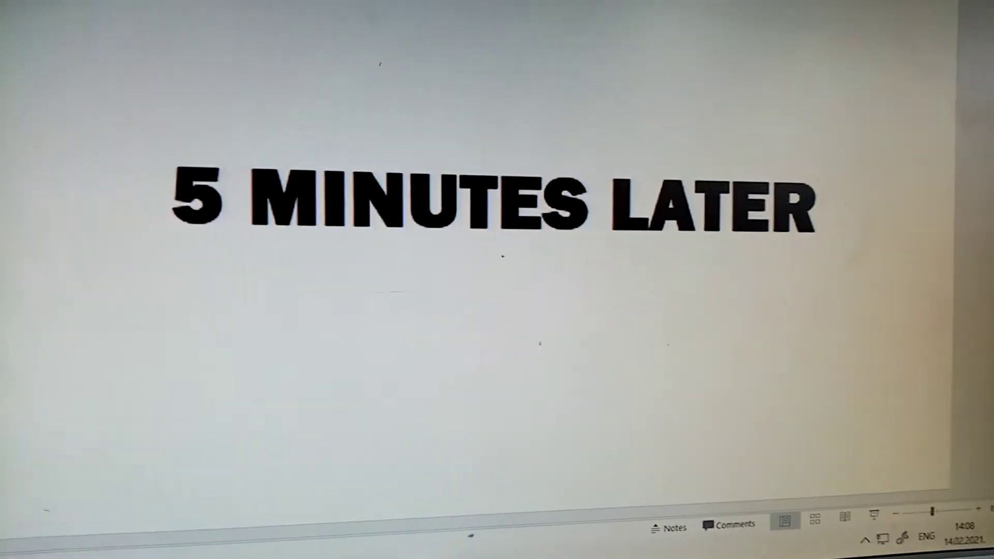
Advance to the slide of the faced meiji logo beside the stick-legged logo
{"action": "key", "text": "Right"}
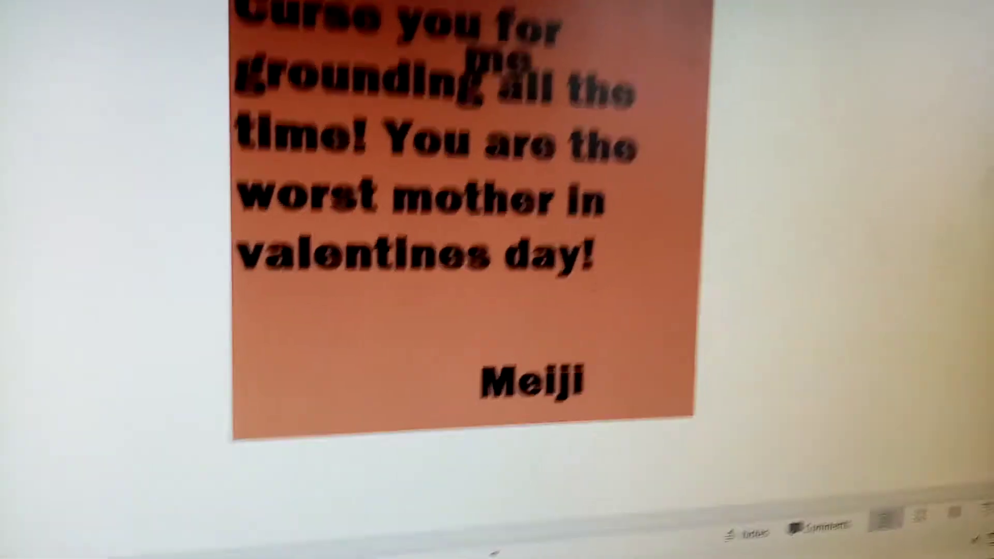
Advance past the orange Valentine's card signed Meiji with Page Down
{"action": "key", "text": "Page_Down"}
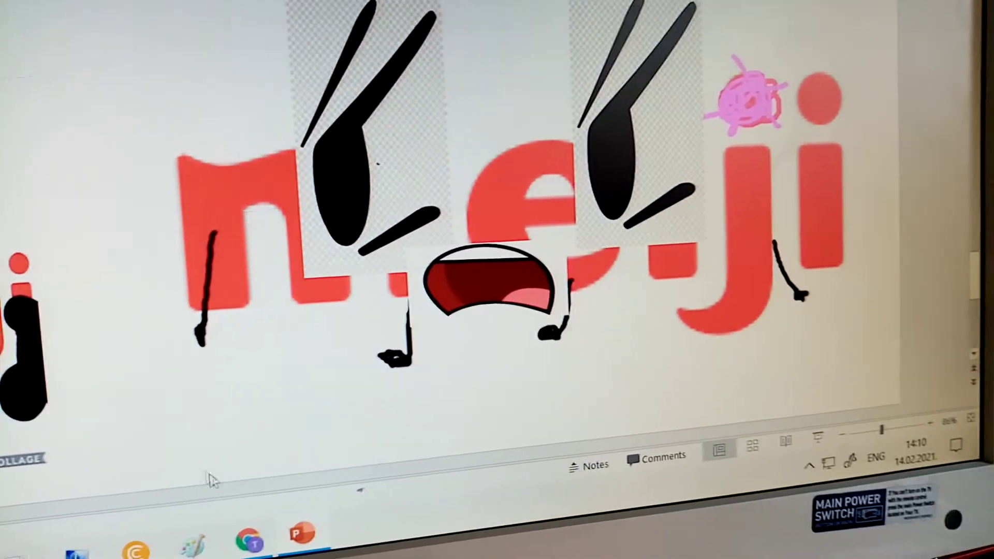
Switch briefly to the YouTube window with Alt+Tab, then return to the slideshow
{"action": "key", "text": "alt+Tab"}
{"action": "key", "text": "alt+Tab"}
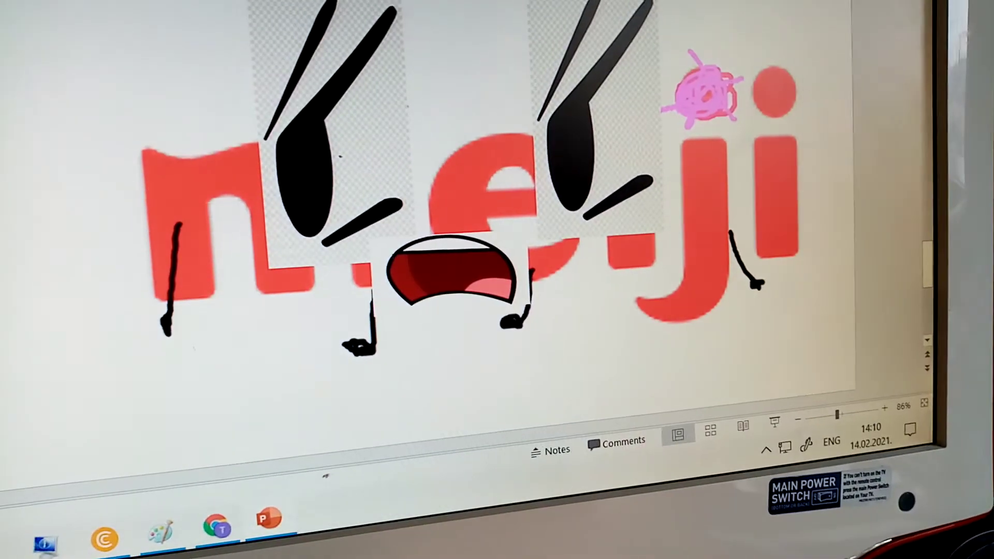